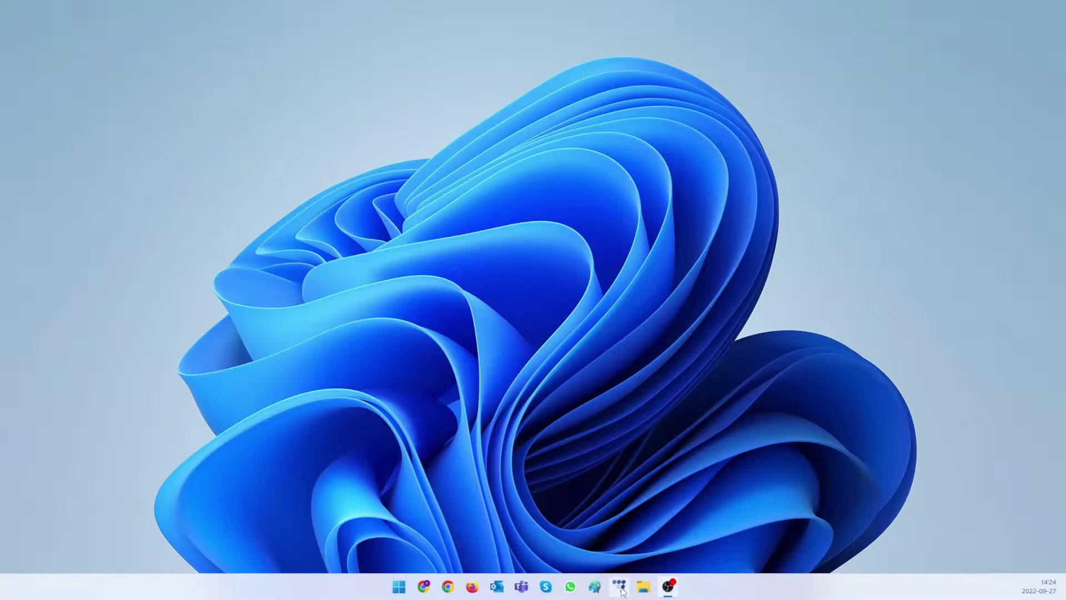
Step: Launch Ruptela Device Center from the taskbar and enter its Advanced Configurator
click(619, 587)
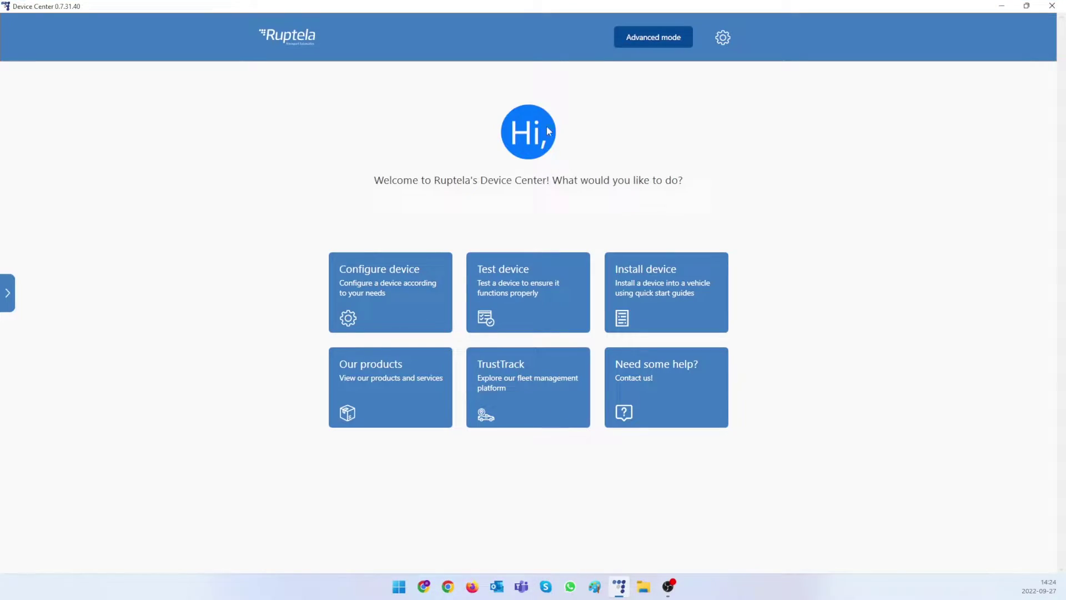
click(646, 39)
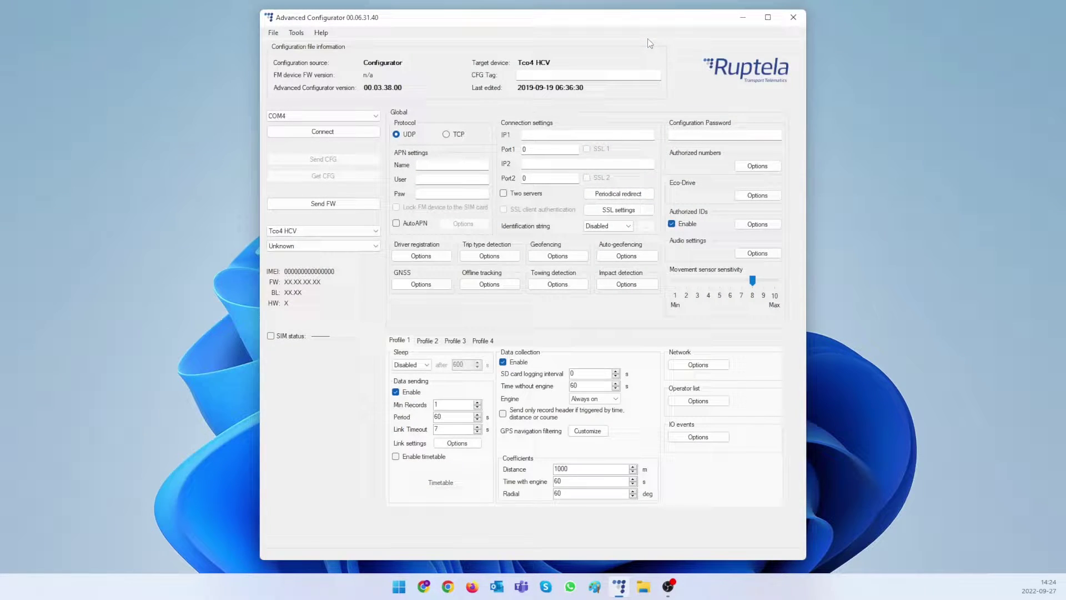
Step: Connect to the HCV5 Lite on COM4, accept the new-configuration warning, and read its configuration
click(375, 117)
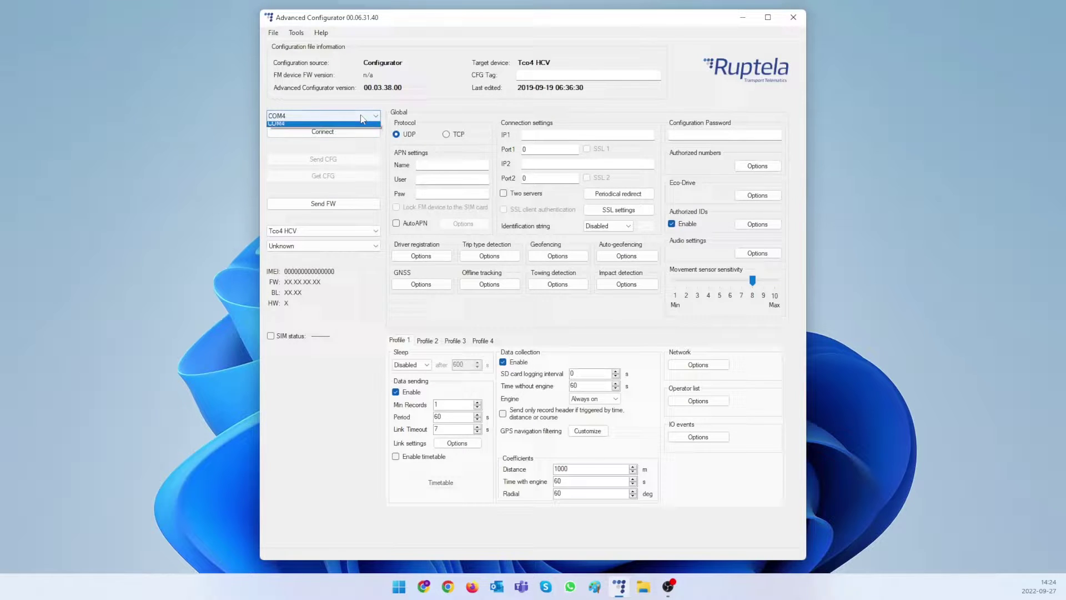
click(336, 131)
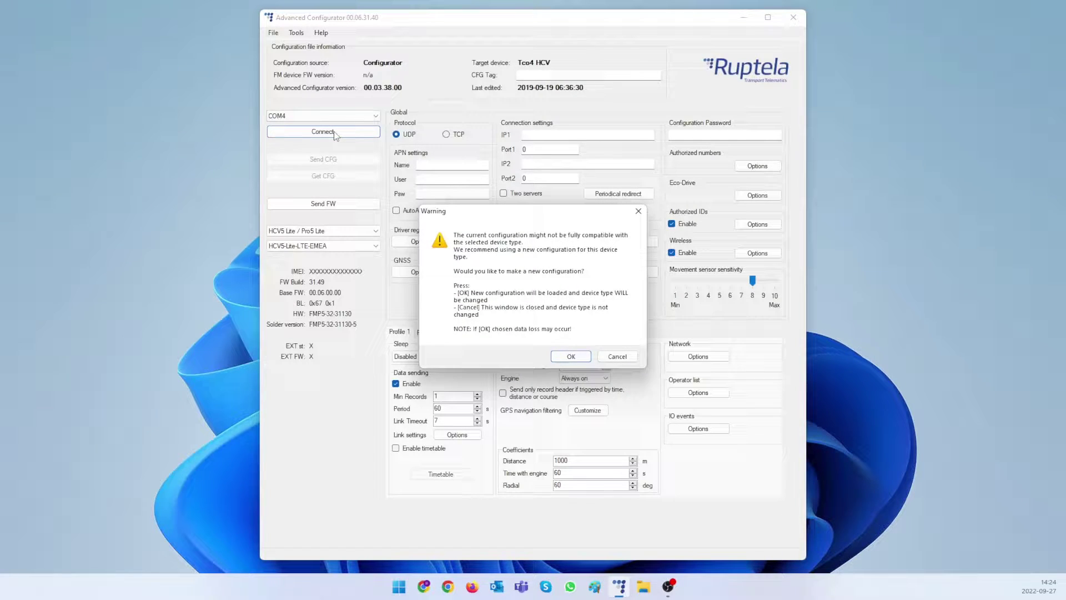
click(570, 358)
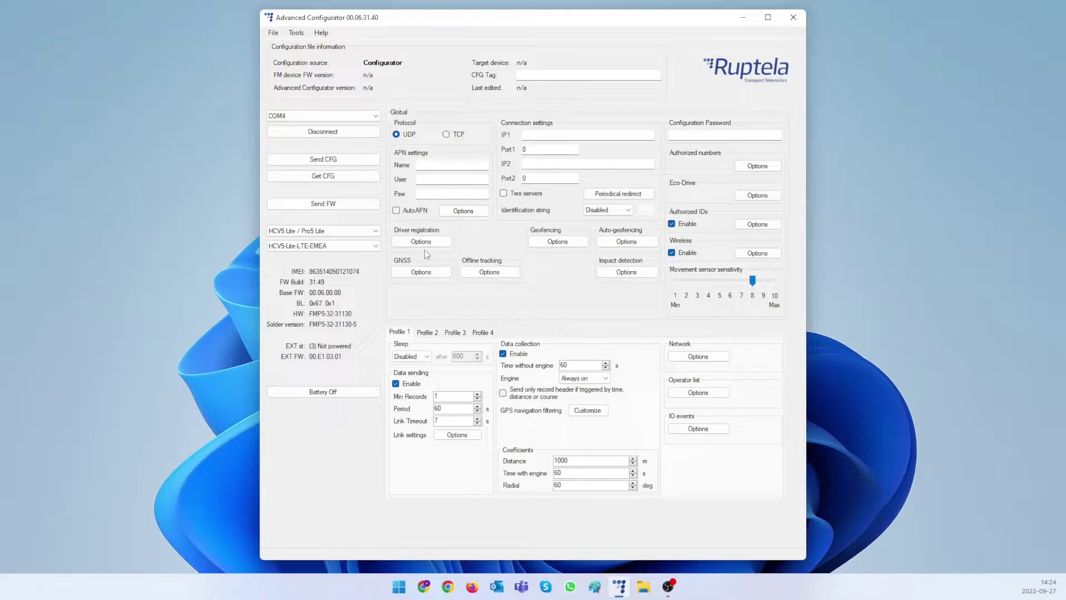
click(333, 177)
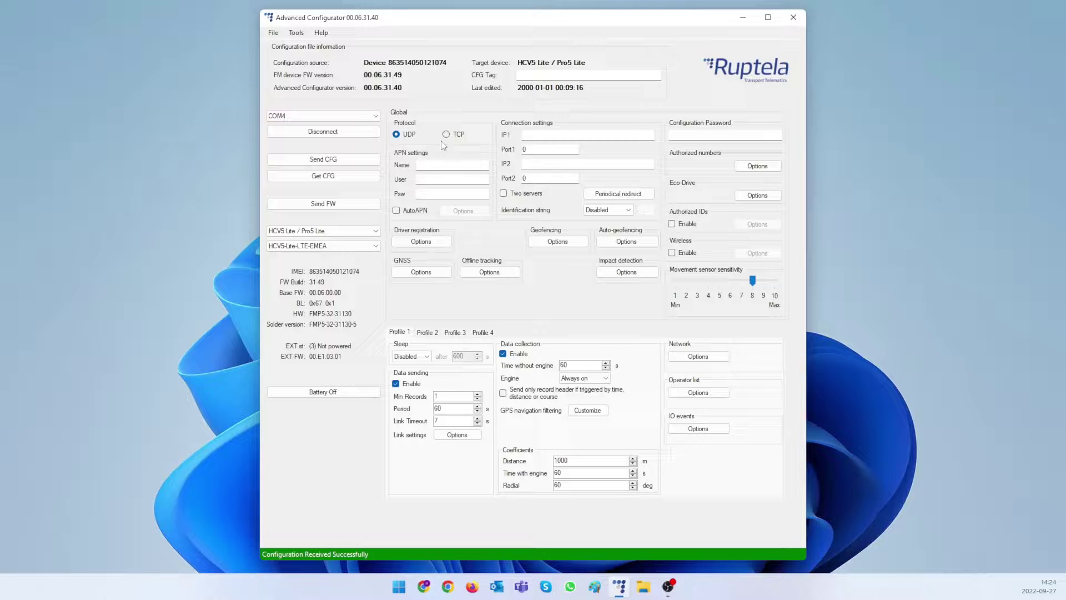
Step: Enter server IP 92.62.134.34, port 9015 and APN name 'internet' for the TCP connection
click(549, 137)
key(Tab)
text(901)
click(417, 166)
click(442, 165)
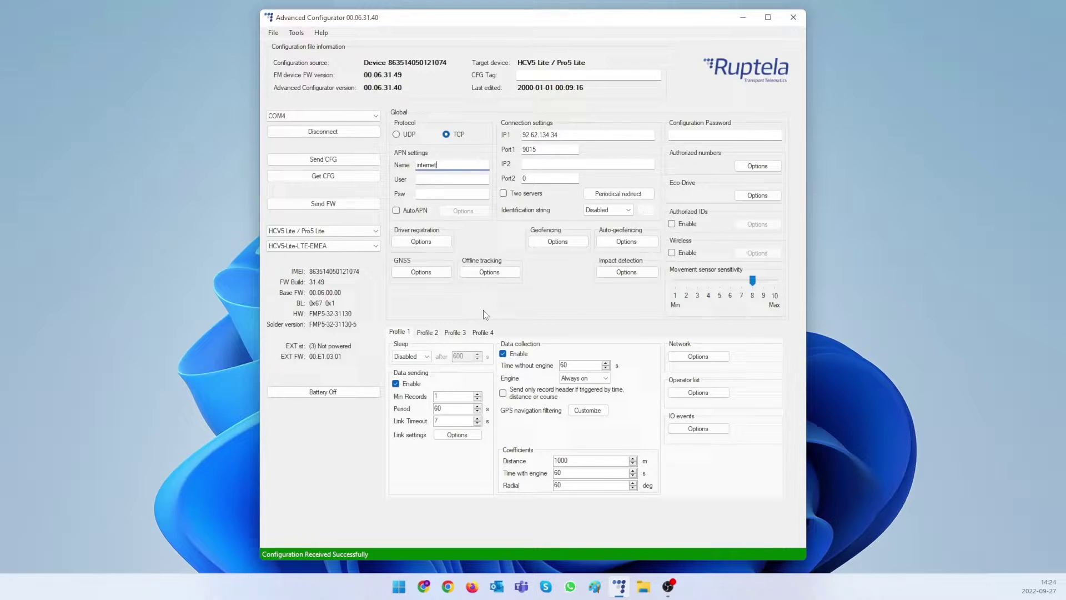
Step: In Profile 1, enter 1800 s time without engine and a 500 m distance coefficient
double_click(570, 366)
text(1800)
double_click(560, 461)
text(500)
text(25)
Step: In GPS navigation filtering, set the stationary filter to Automatic and enable the active navigation filter
click(587, 410)
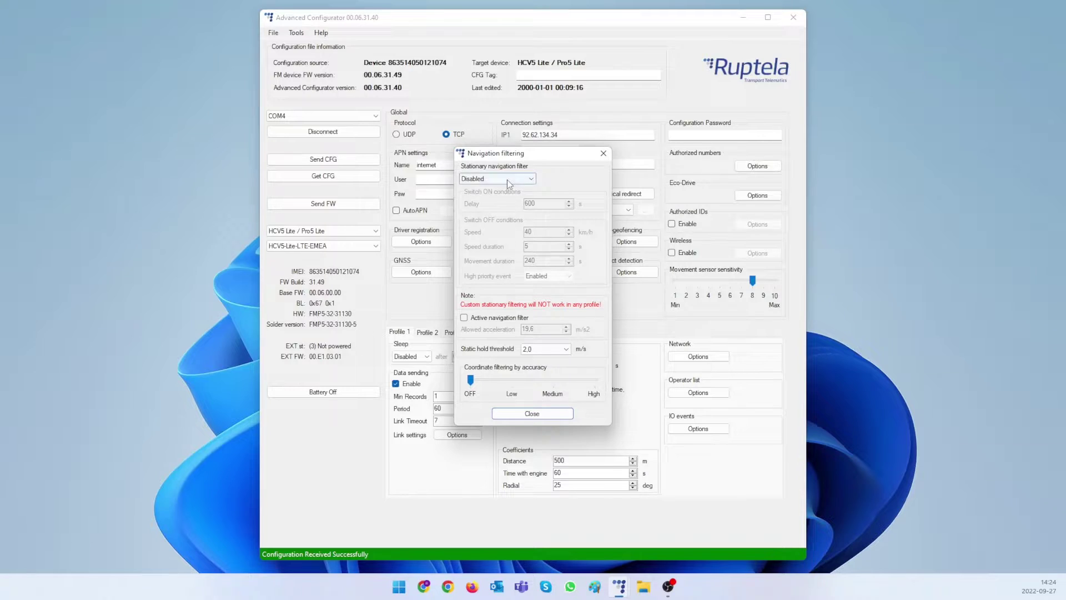
click(508, 183)
click(504, 191)
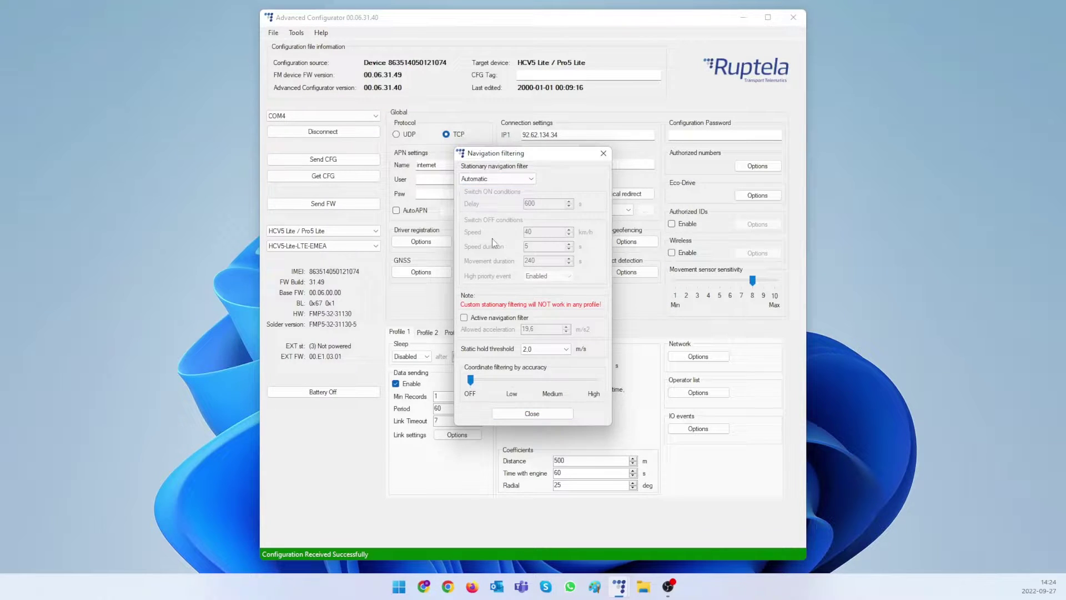
click(469, 319)
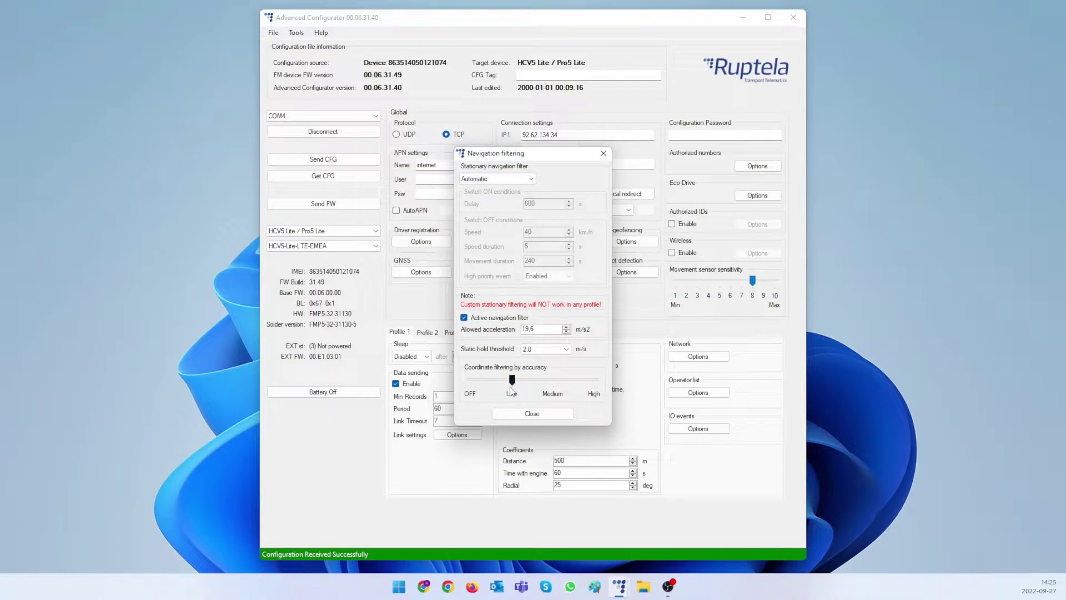
click(521, 414)
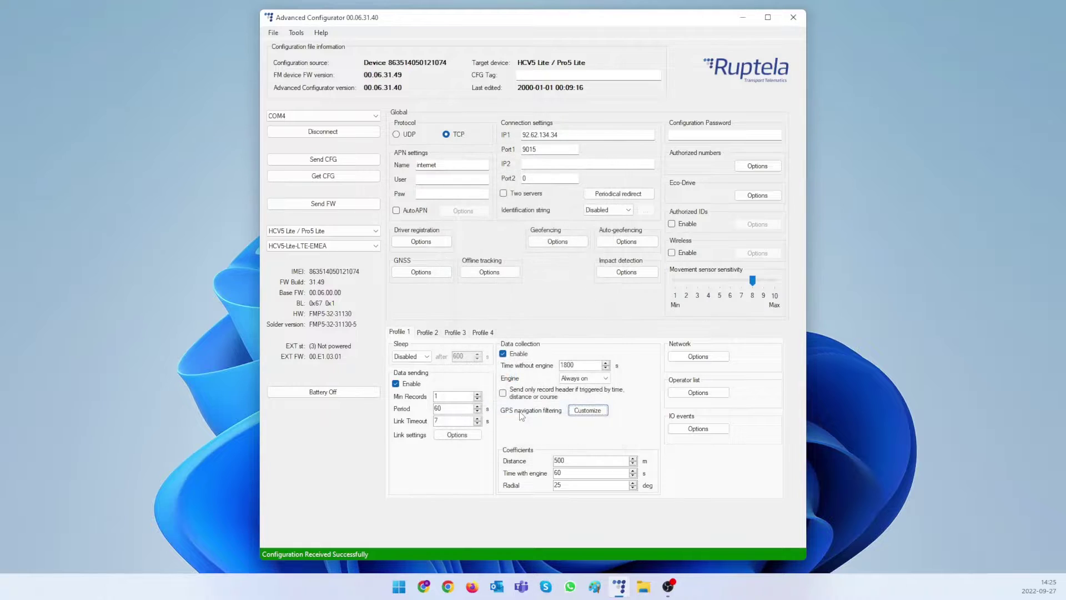
Step: Set engine detection to Custom using DIN1, 13200 mV supply voltage and GPS speed
click(583, 379)
click(580, 397)
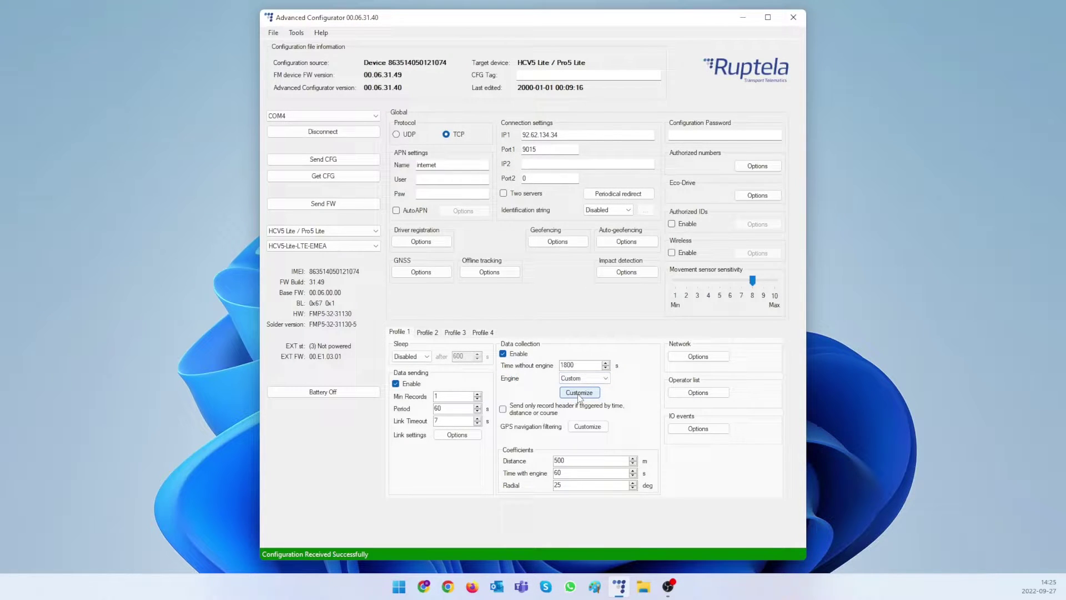
click(579, 392)
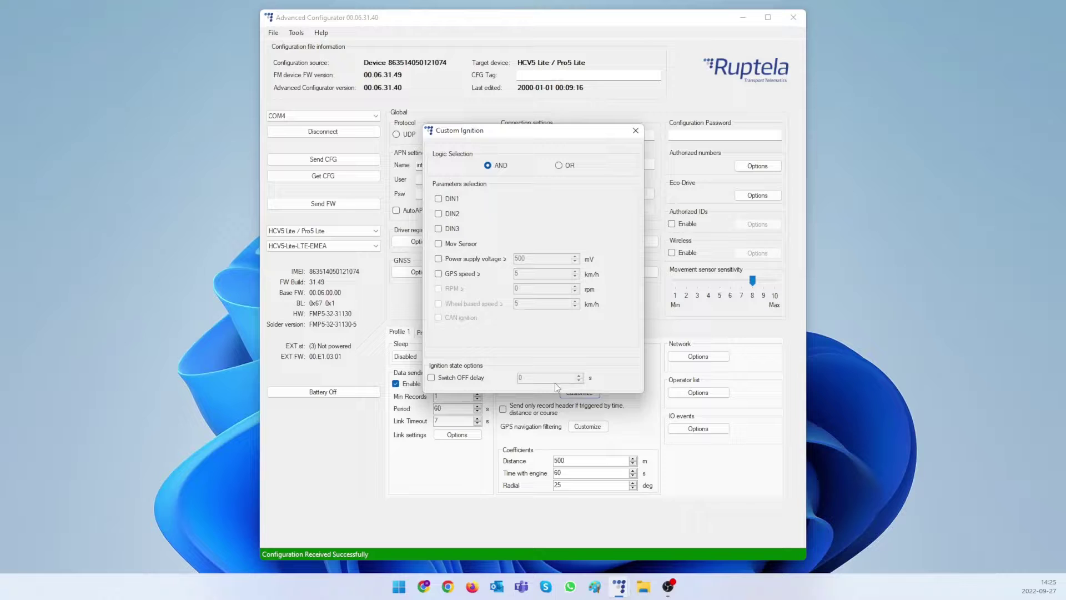
click(441, 200)
click(439, 258)
text(132)
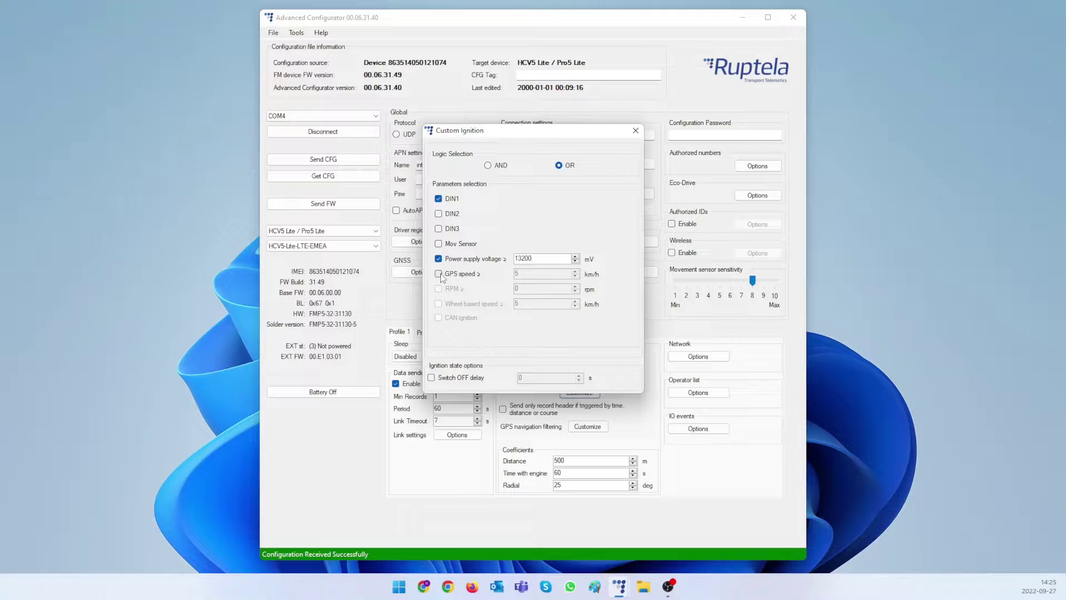
text(200)
click(439, 274)
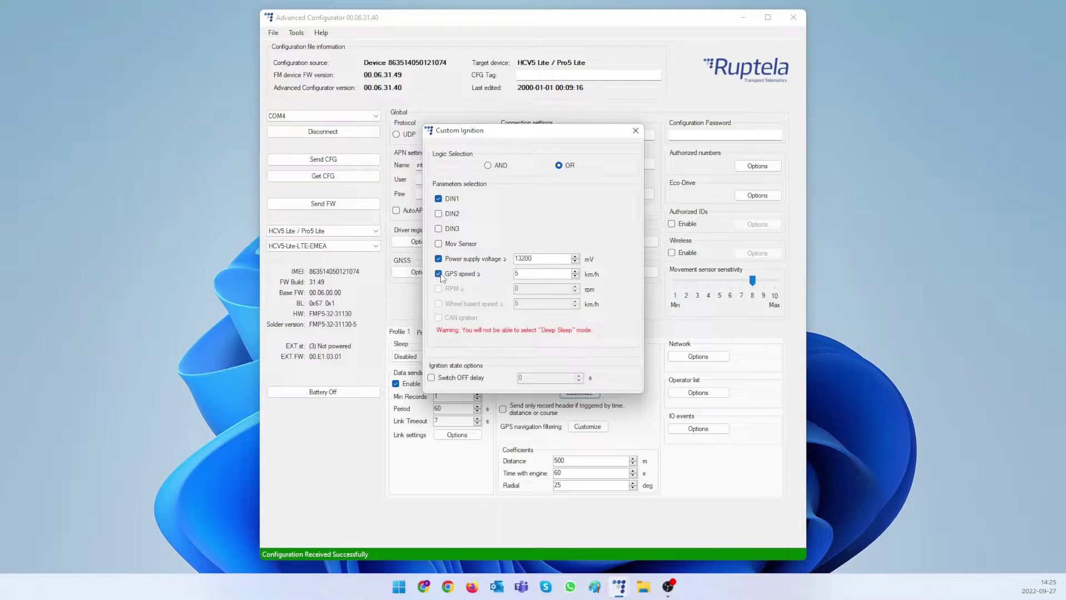
click(636, 131)
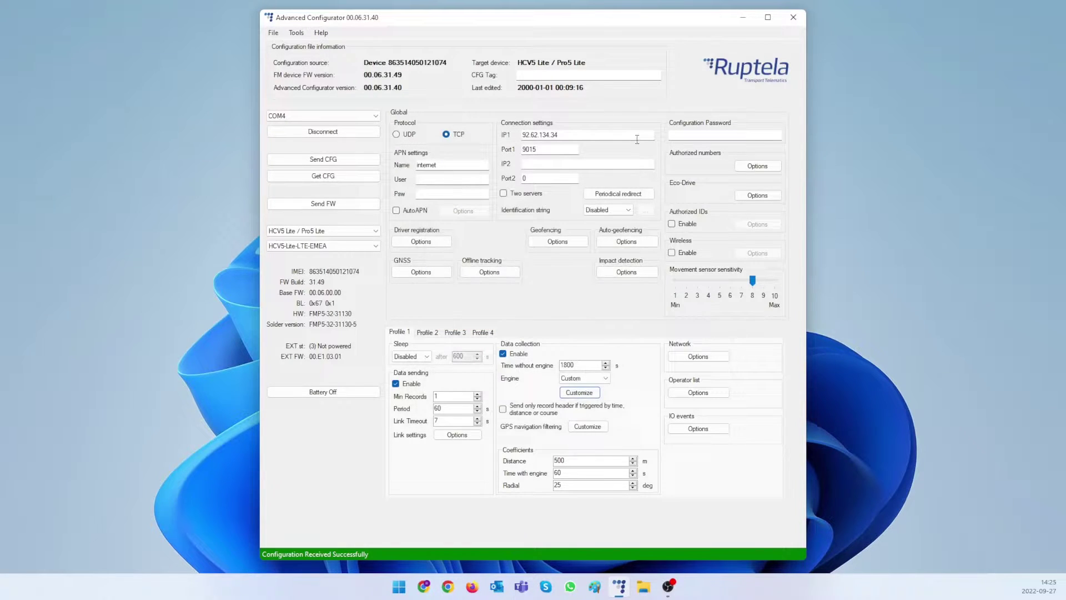
Step: Enable and save the common IOs in the IO events settings
click(698, 428)
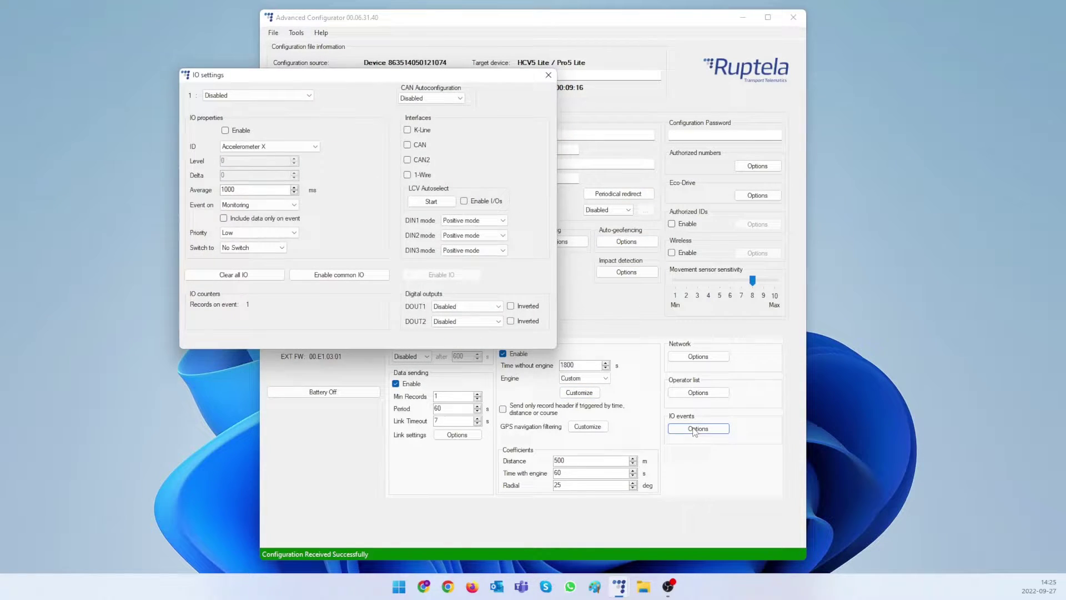
click(356, 274)
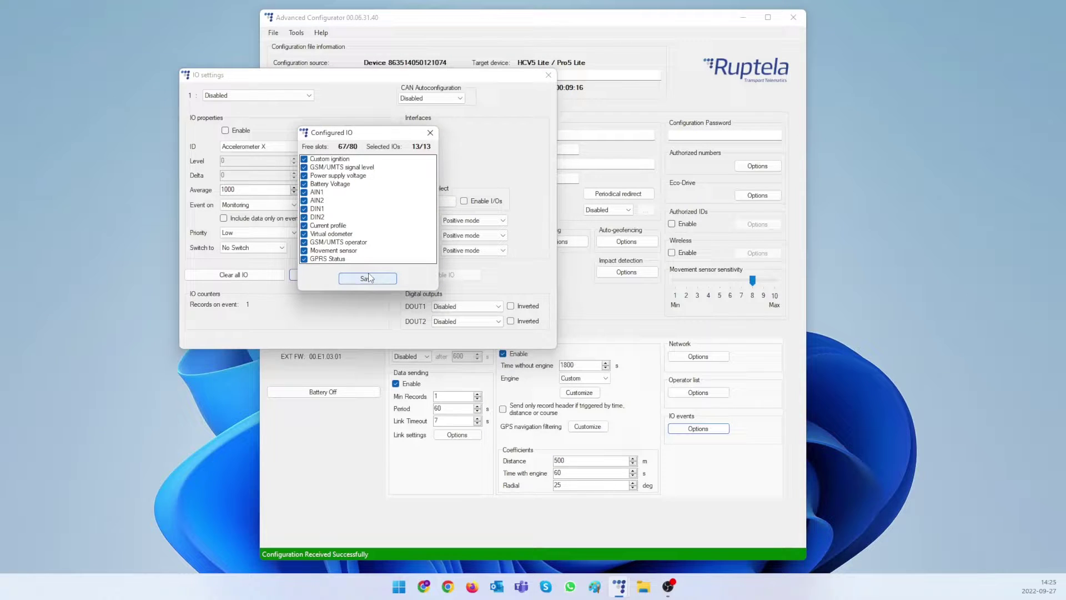
click(367, 278)
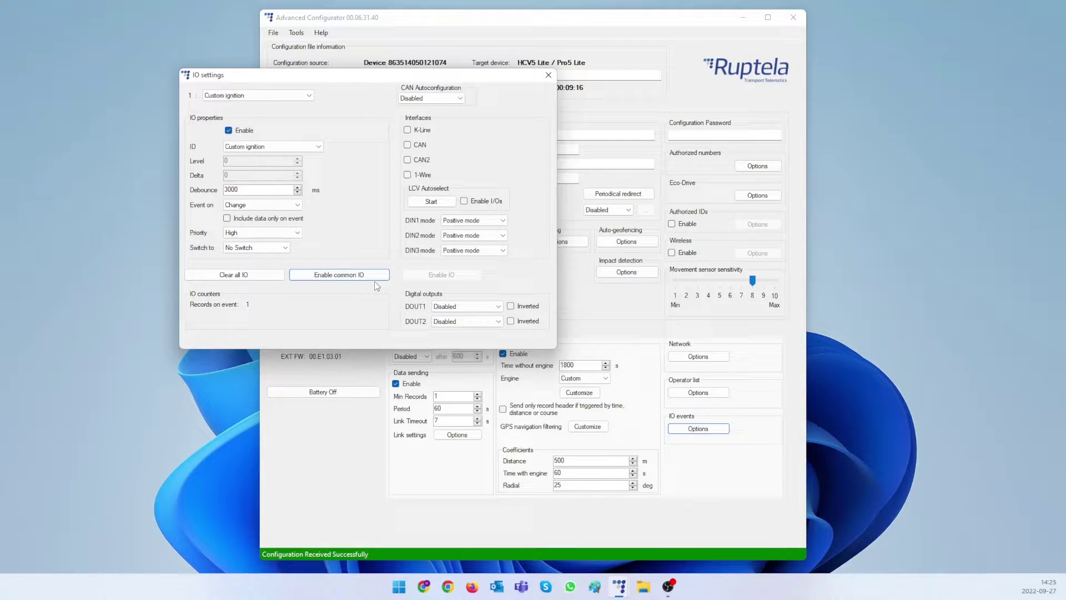
Step: Turn on the CAN2 interface in OBD+LCV mode
click(407, 159)
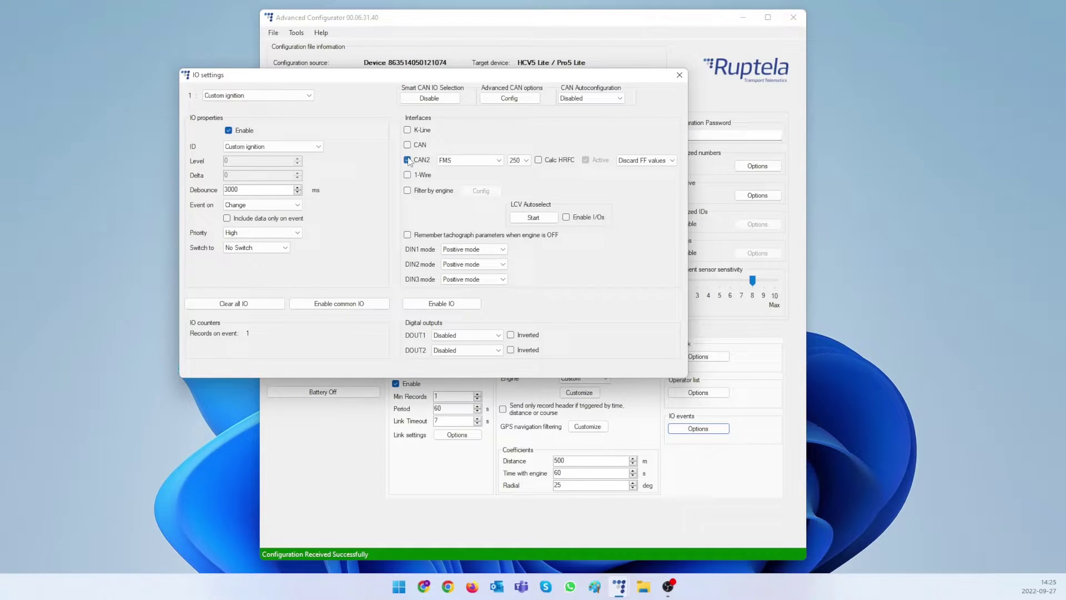
click(451, 162)
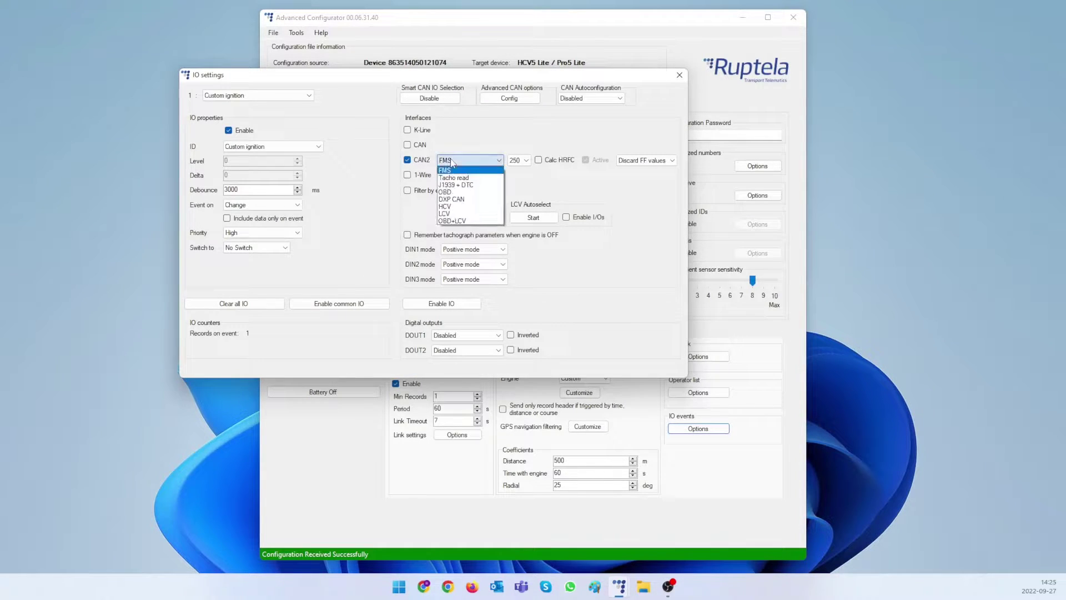
click(451, 221)
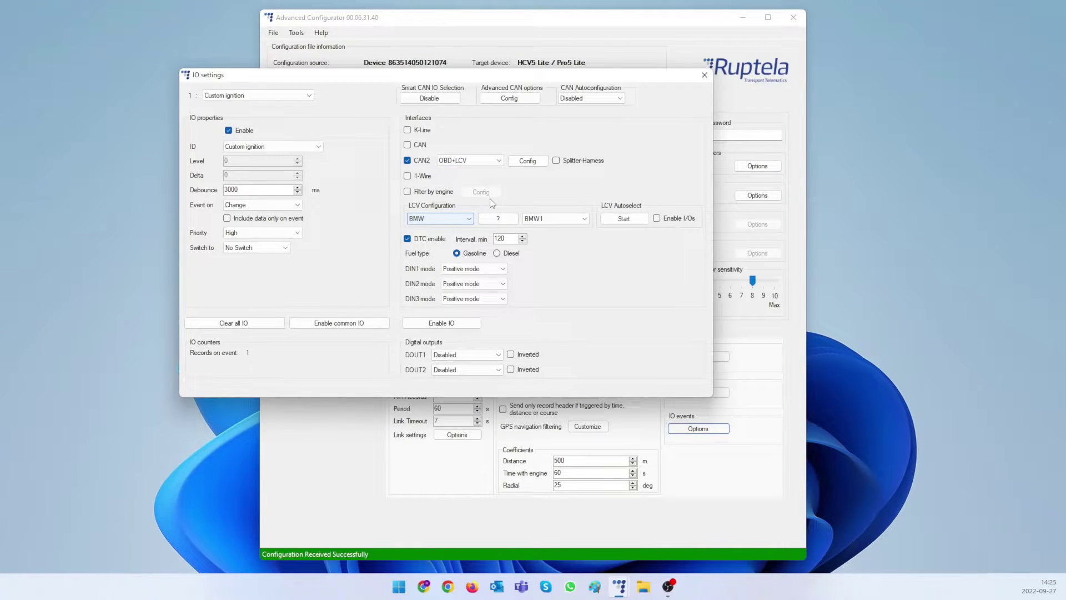
Step: Set CAN2's manufacturer-specific OBD data to Peugeot
click(527, 161)
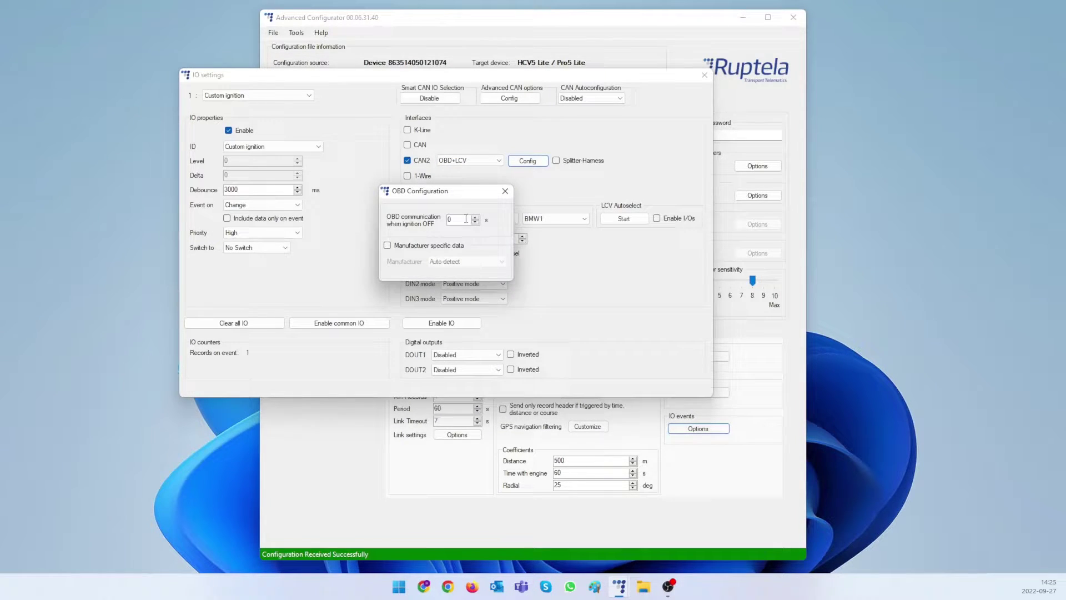
click(387, 245)
click(447, 263)
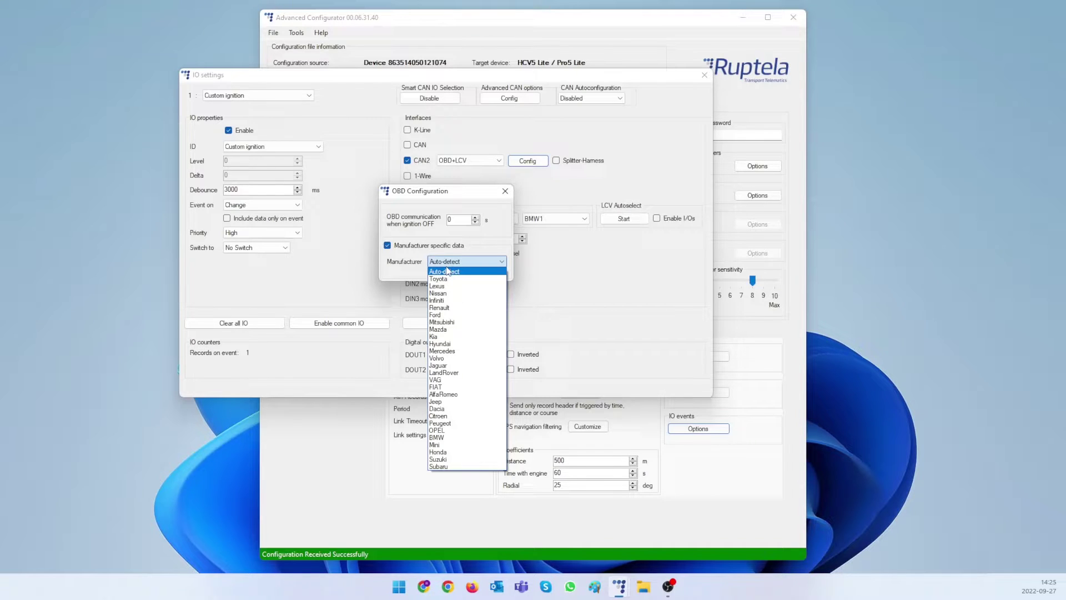
click(452, 423)
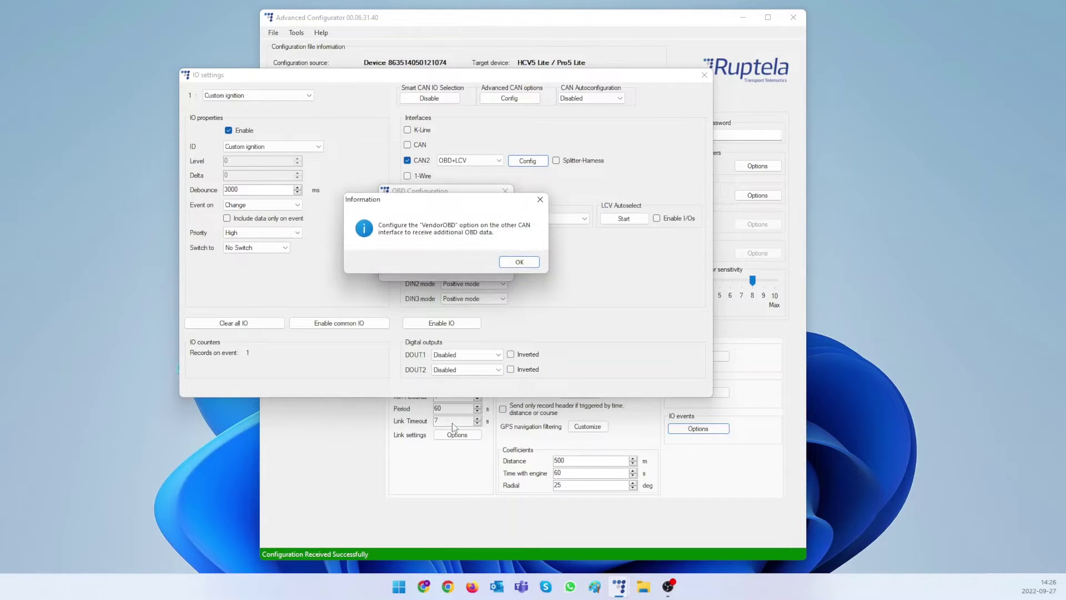
click(506, 264)
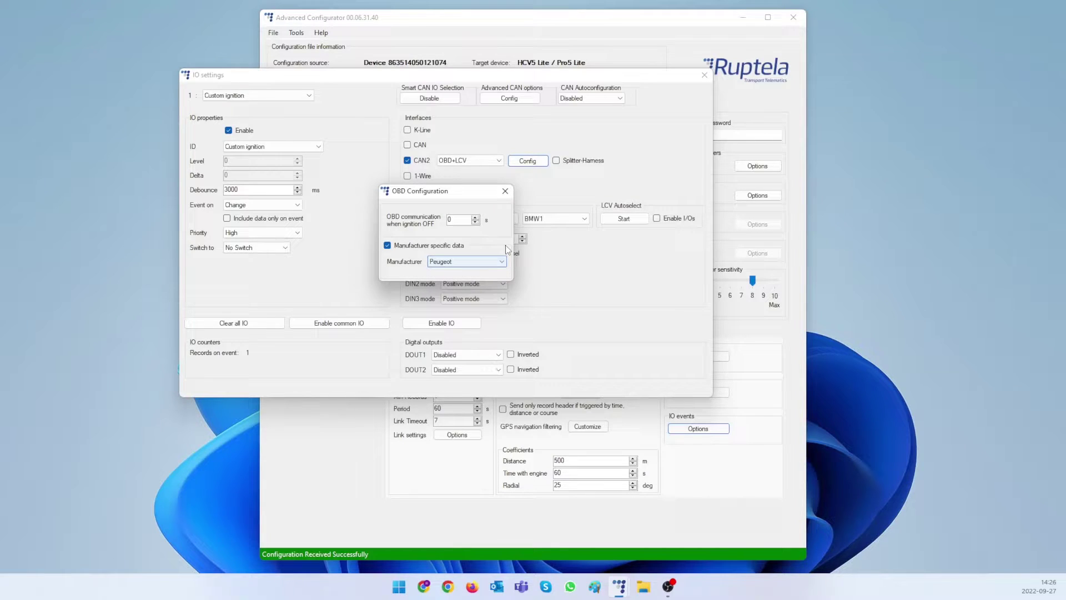
click(506, 193)
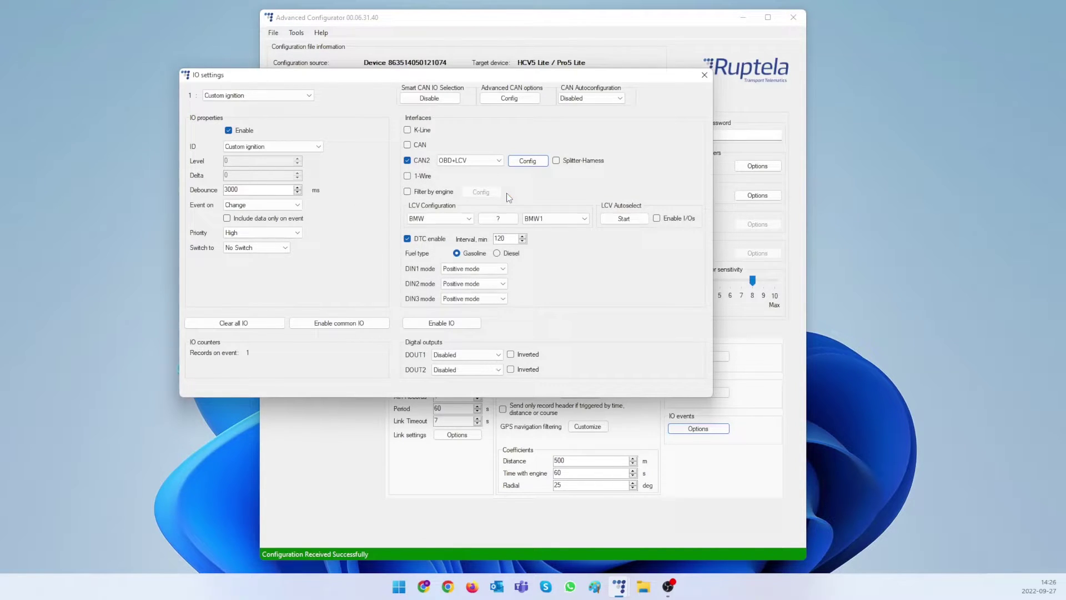
Step: Enable the CAN interface in Vendor OBD mode
click(418, 145)
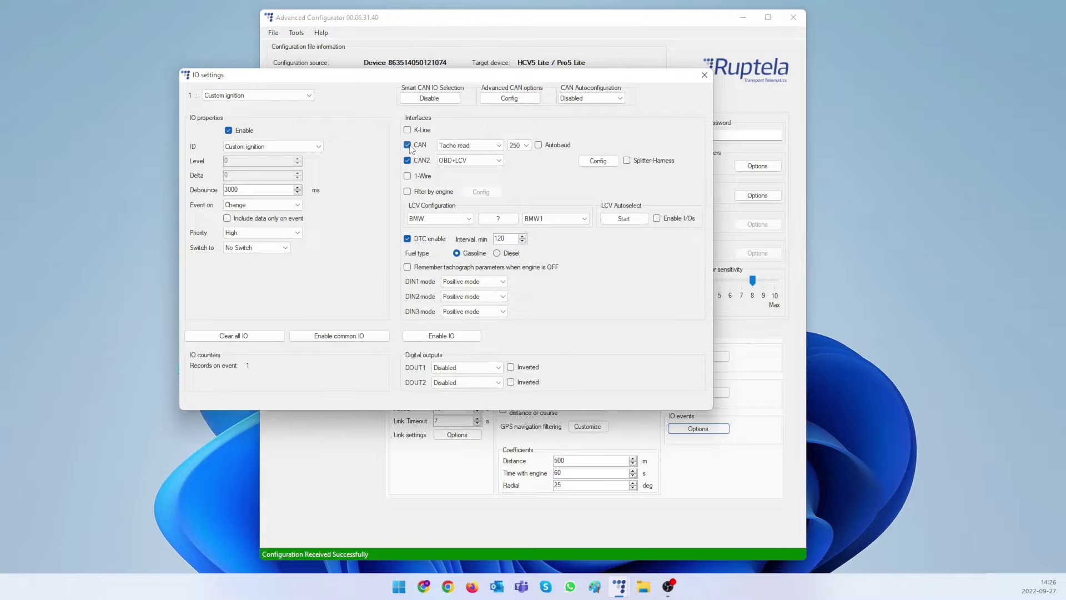
click(456, 146)
click(450, 163)
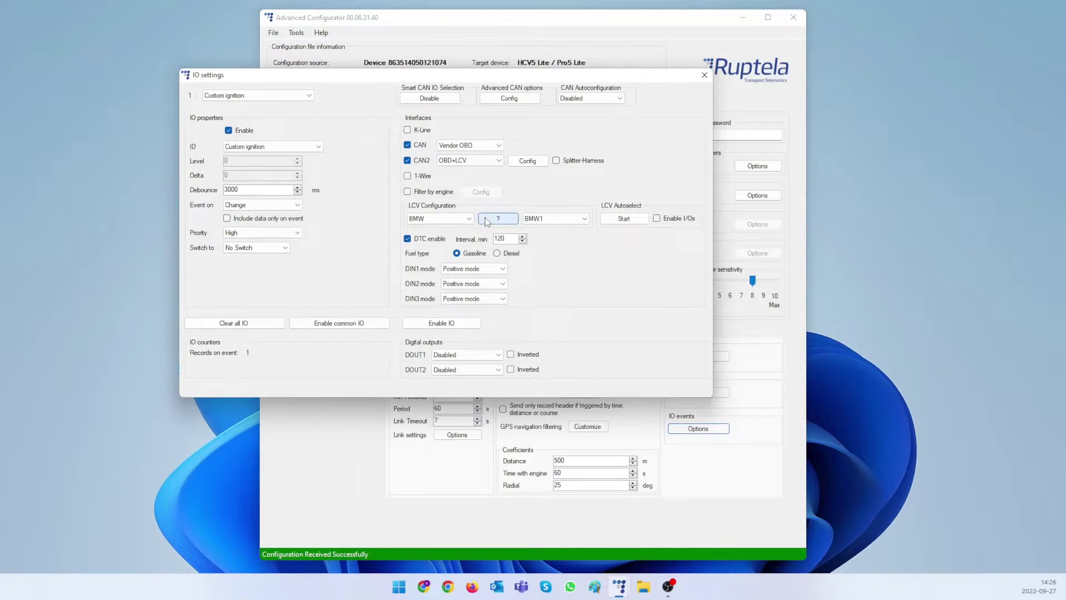
Step: Apply Peugeot Rifter 2018+ through the LCV vehicle wizard, giving a Toyota / Toyota12 configuration
click(487, 220)
click(456, 180)
key(p)
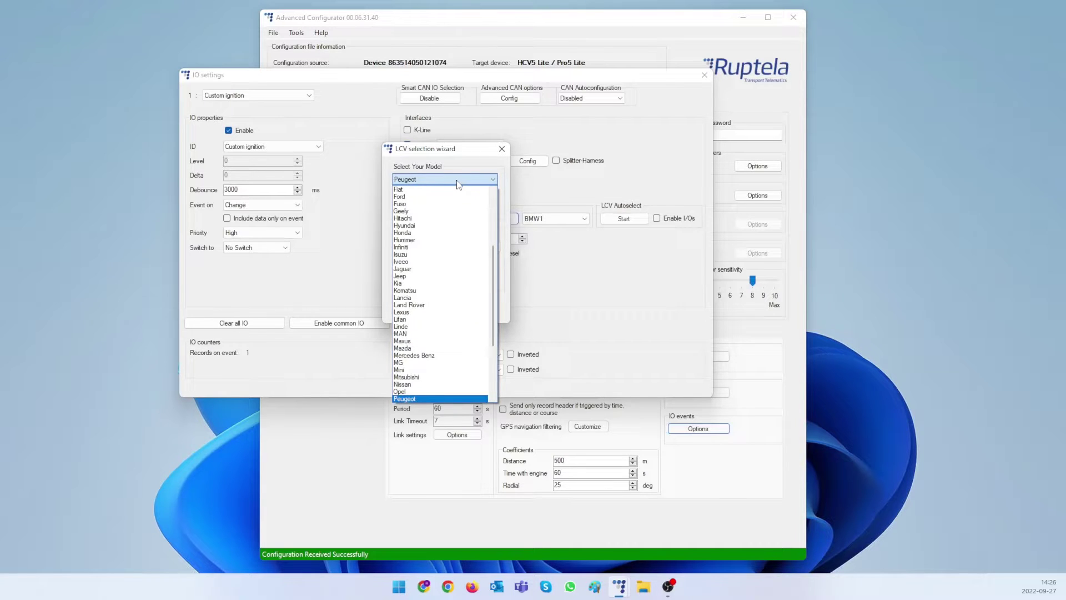
click(456, 180)
key(r)
key(Return)
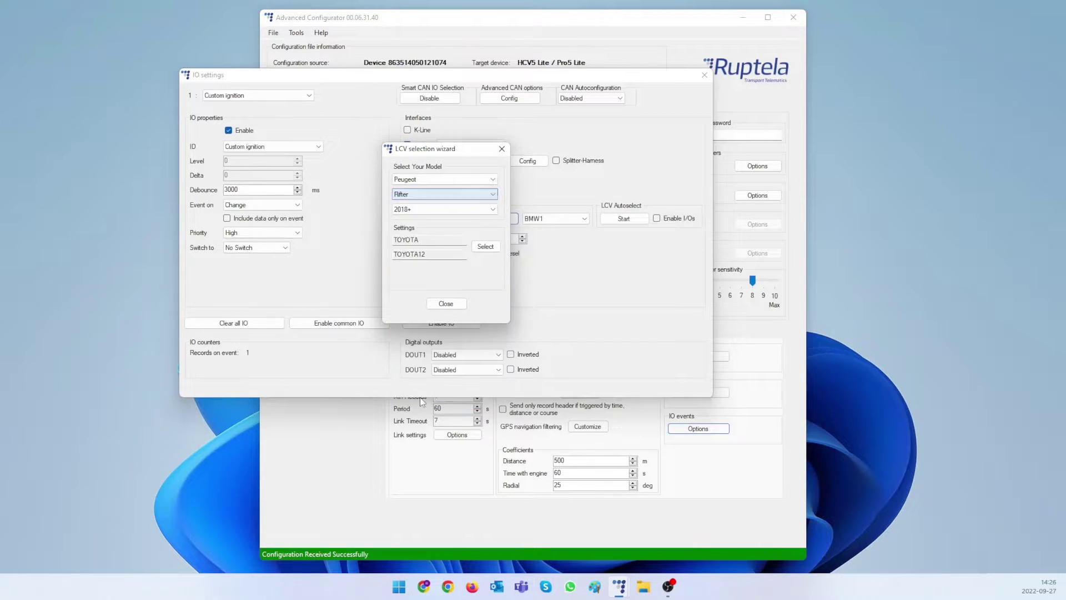
click(423, 211)
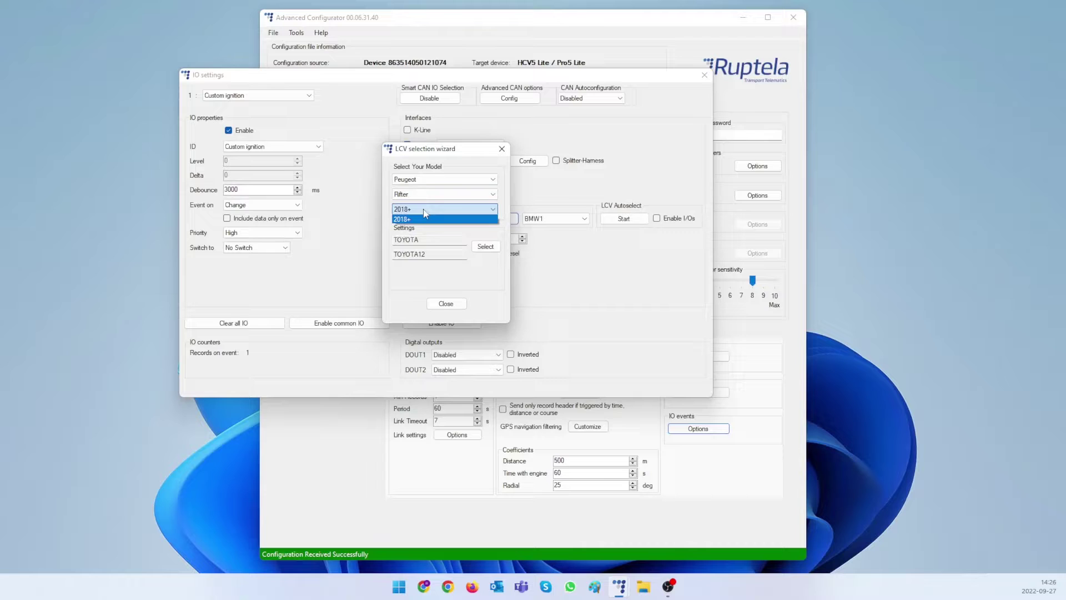
click(485, 247)
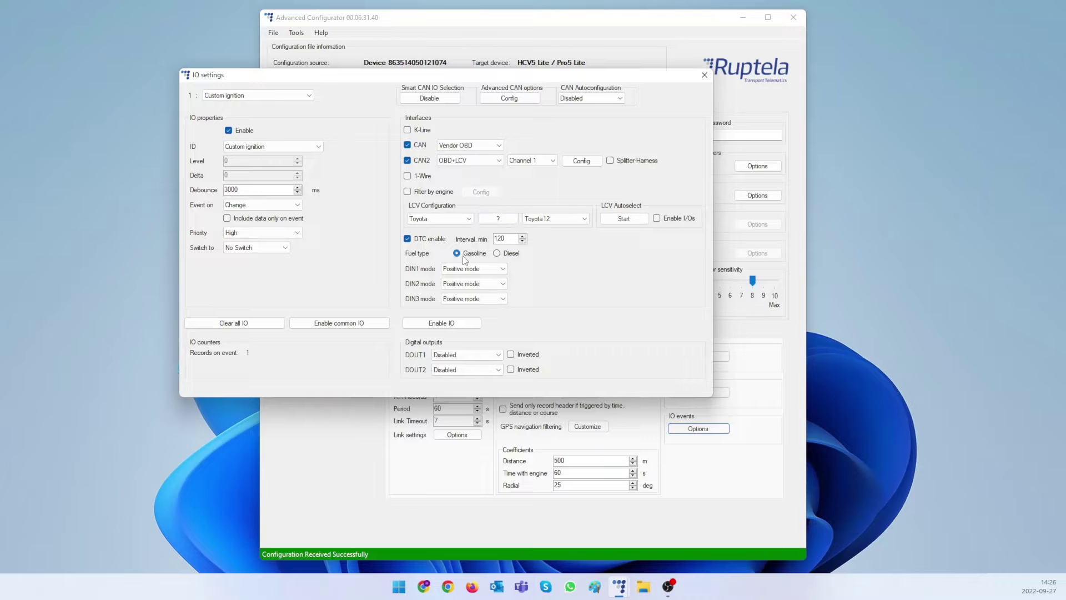
Step: Enable and save all 31 CAN and OBD IOs, and turn on Splitter-Harness for CAN2
click(436, 325)
scroll(447, 201, down, 3)
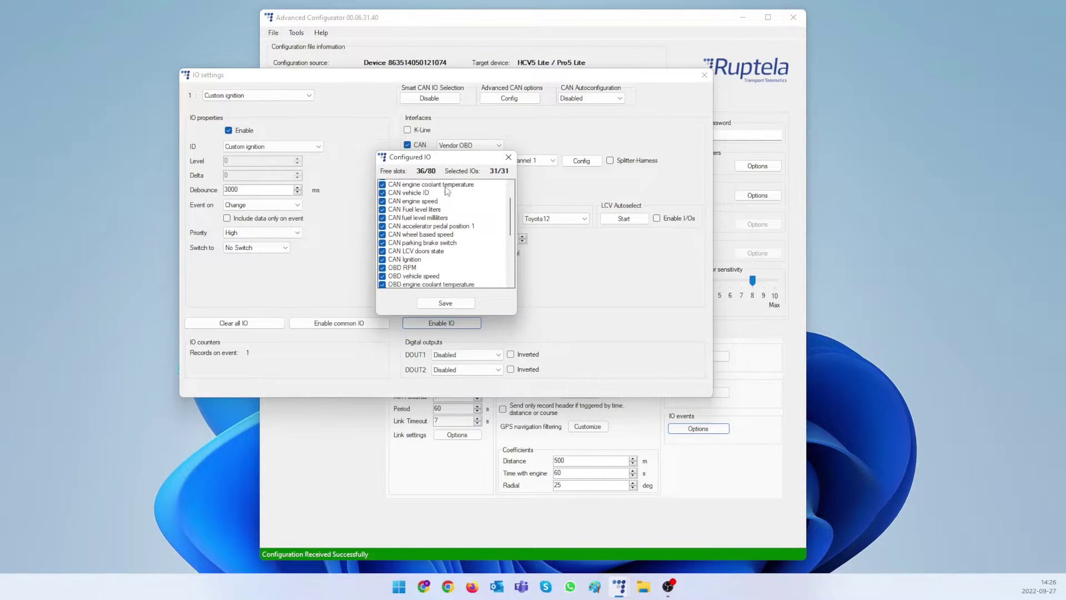
scroll(447, 201, down, 3)
scroll(447, 201, down, 2)
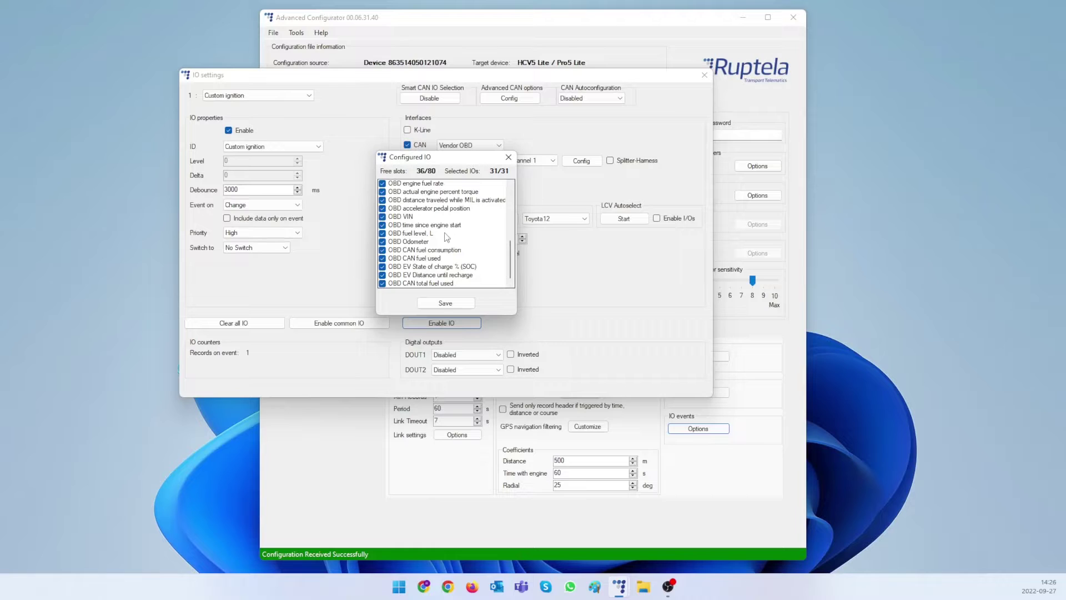
click(446, 303)
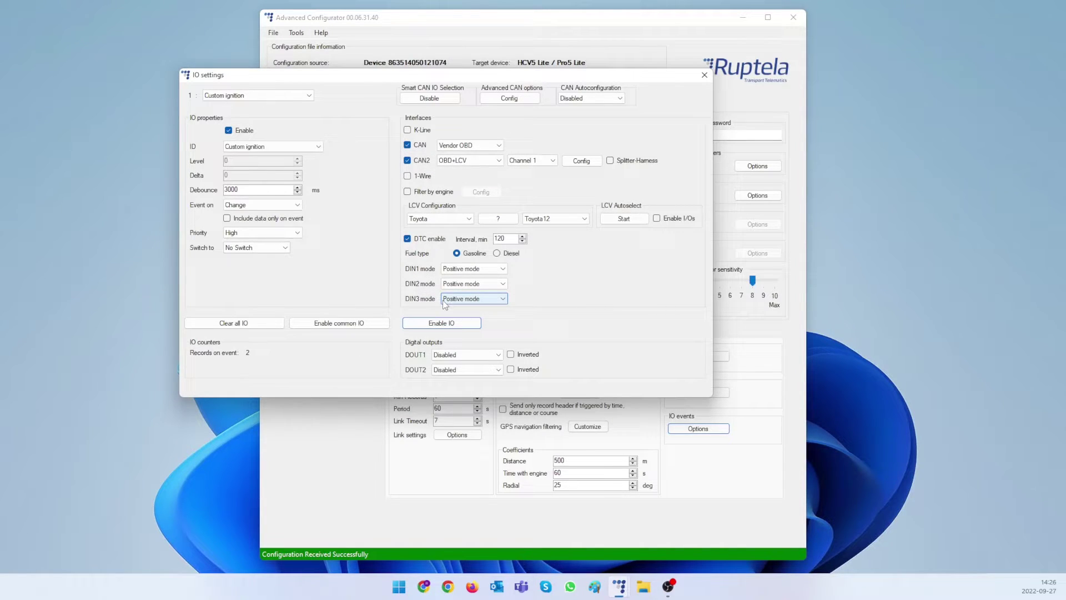
click(611, 161)
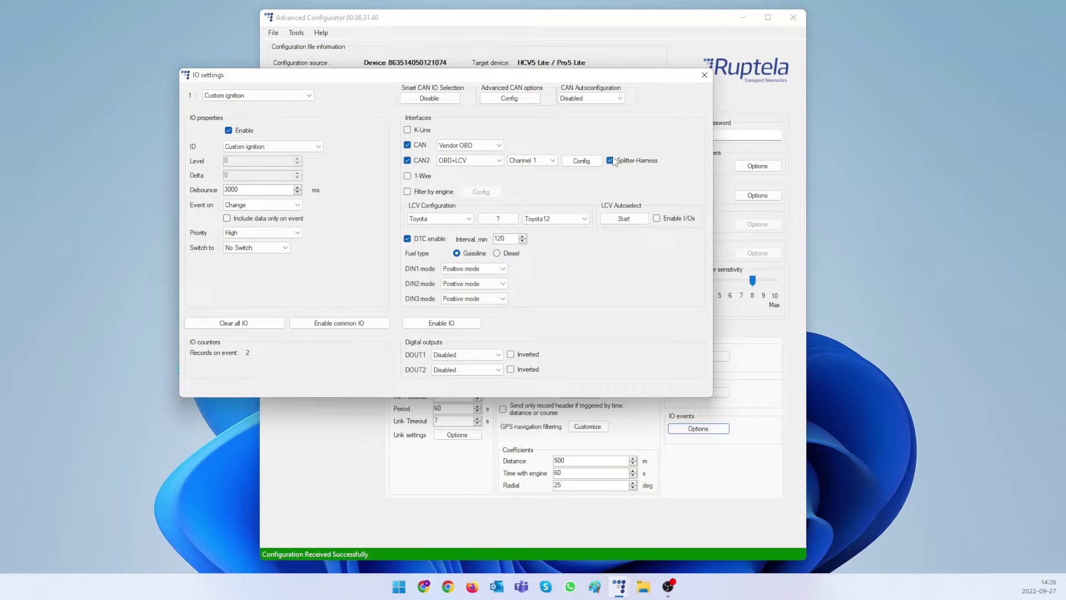
Step: Review the configured IO list without changes and close the IO settings
click(274, 96)
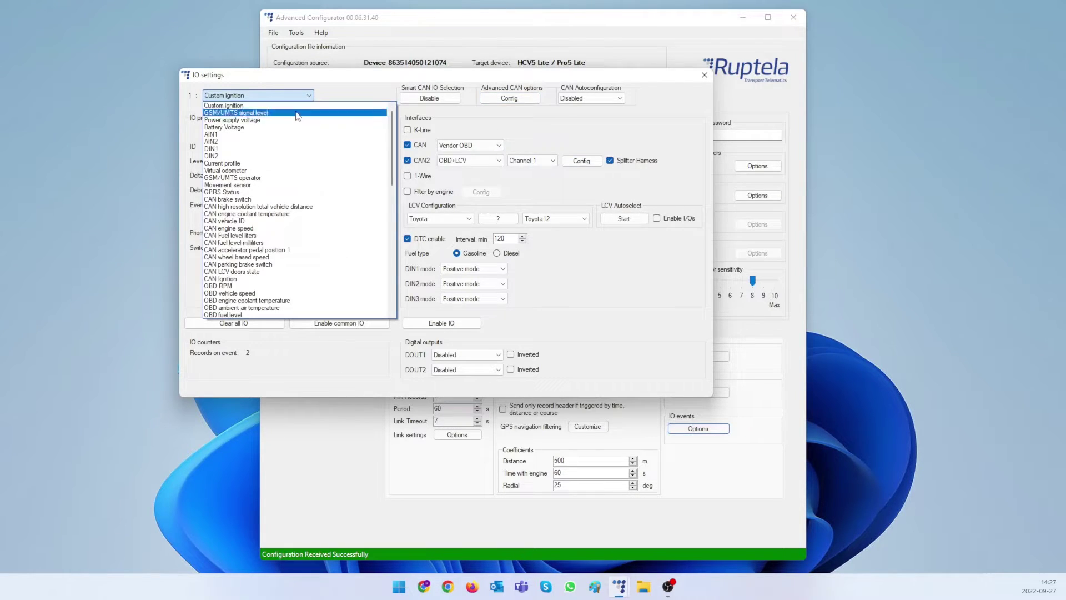
click(364, 192)
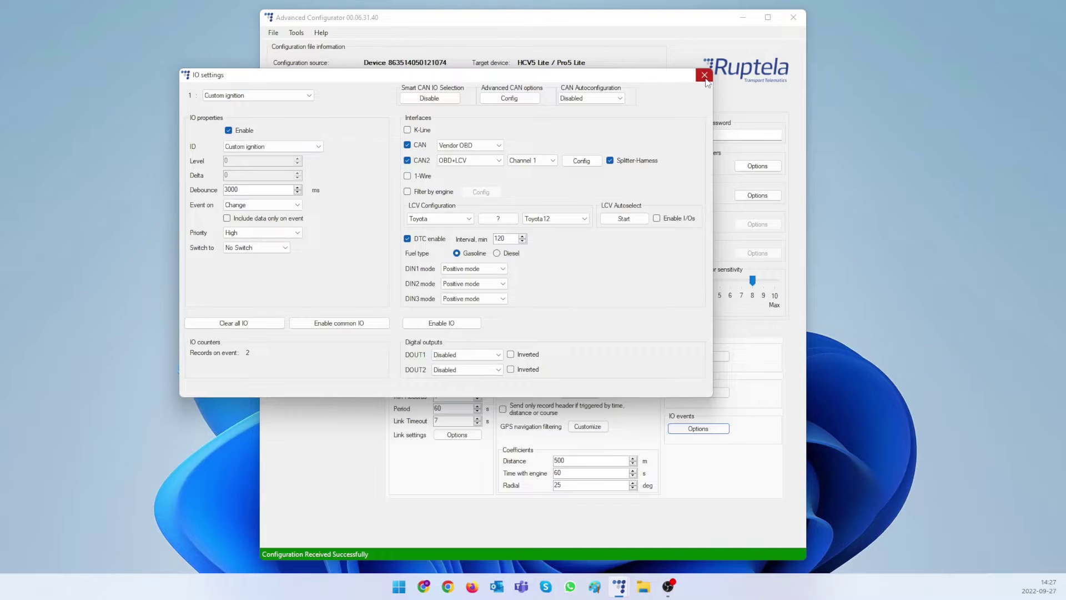
click(704, 75)
Step: Upload the finished HCV5 Lite Peugeot configuration to the device with Send CFG
click(346, 159)
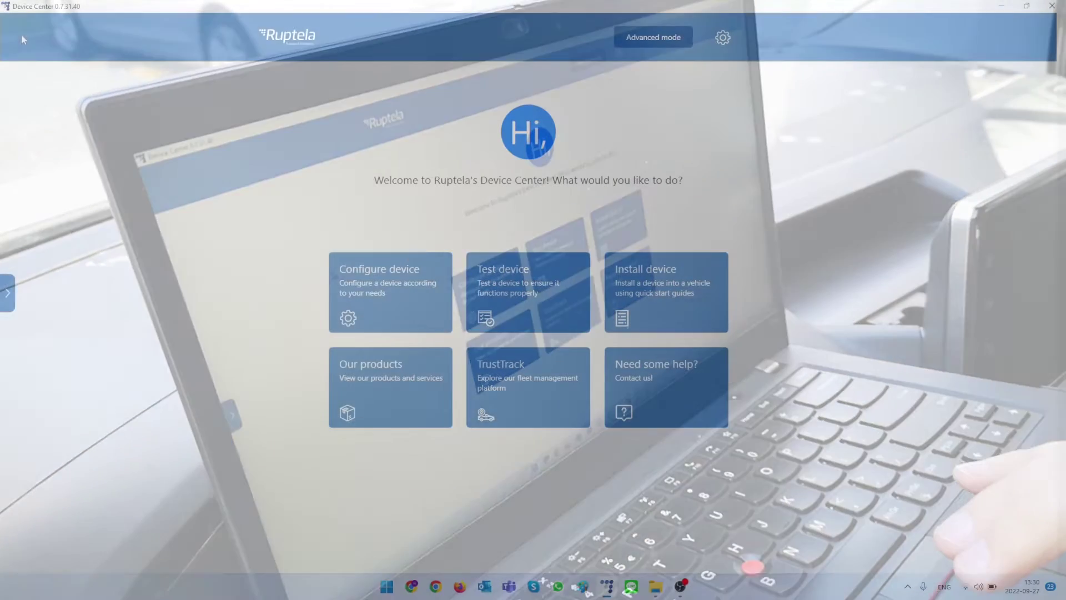
Step: Launch the Advanced Configurator and connect to the HCV5 Lite to read its IMEI and firmware
click(622, 38)
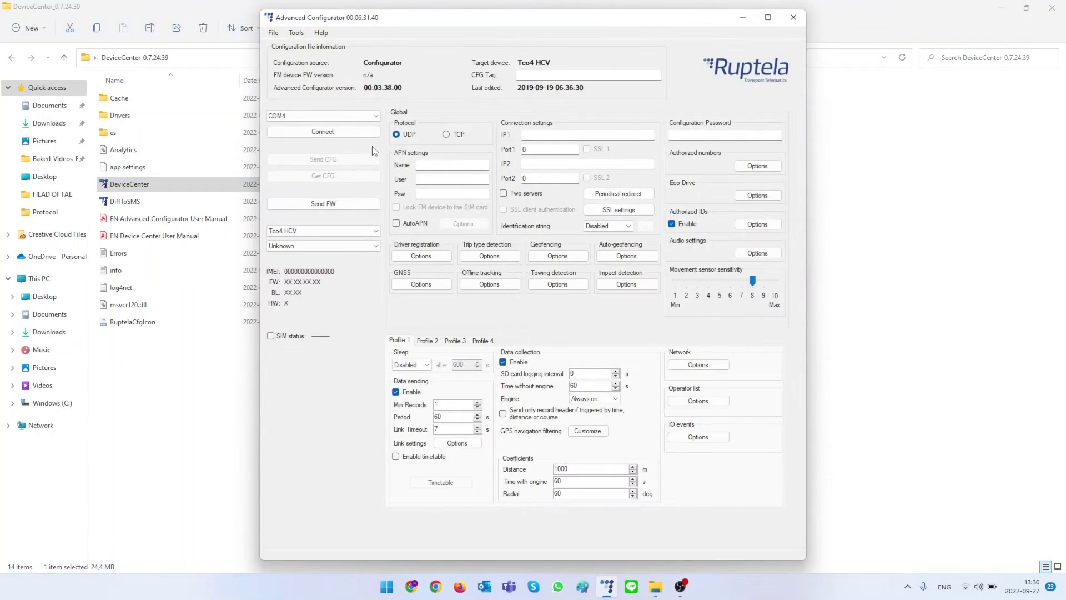
click(578, 339)
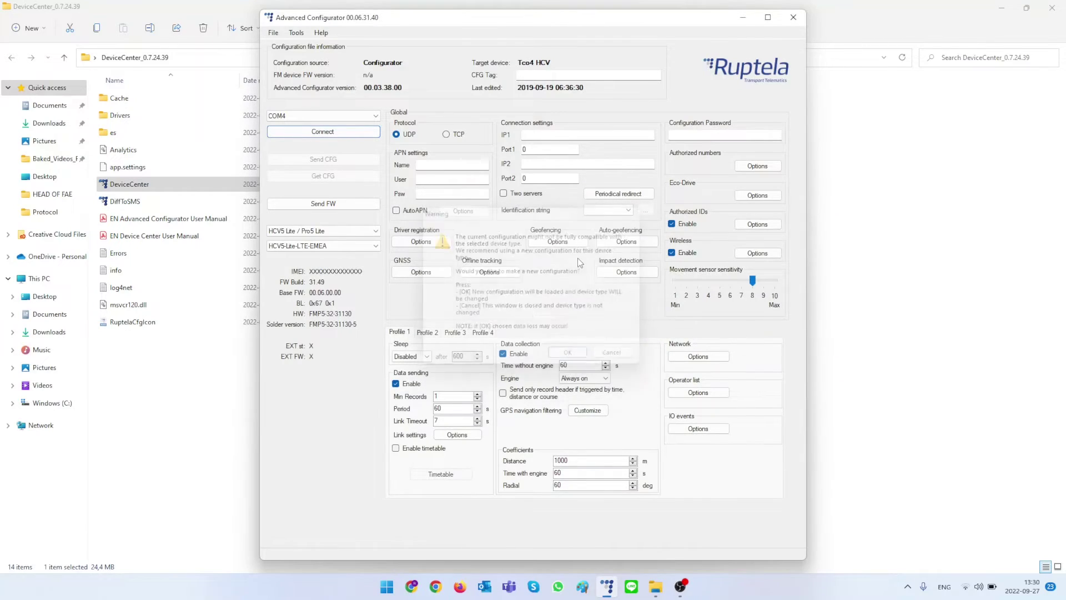
Step: Open the IO Live Data window from Help and stretch it taller, upward and downward
click(320, 33)
click(341, 59)
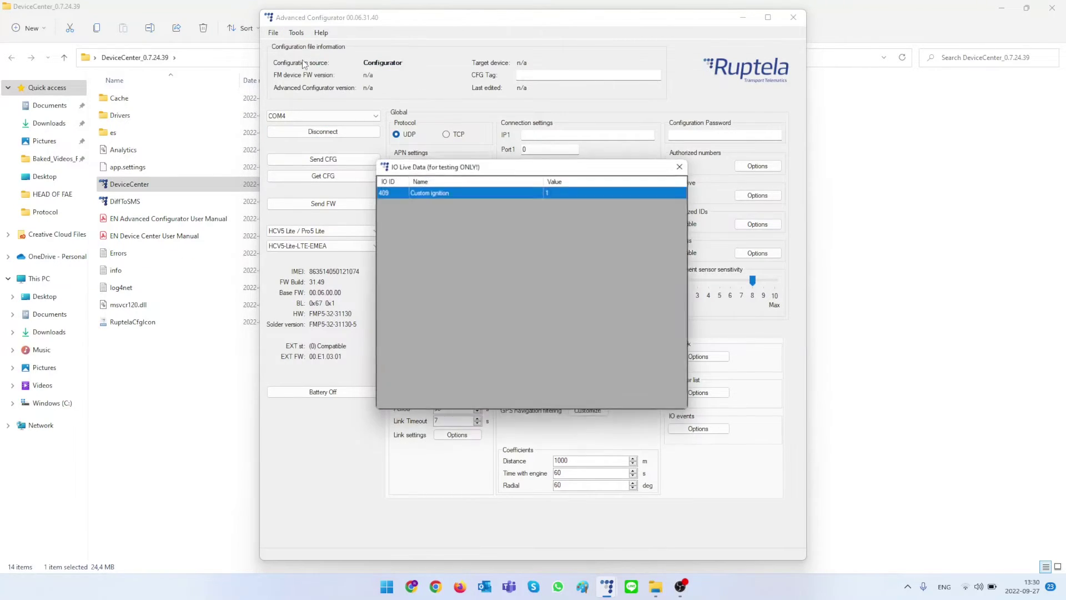
drag(539, 158, 524, 12)
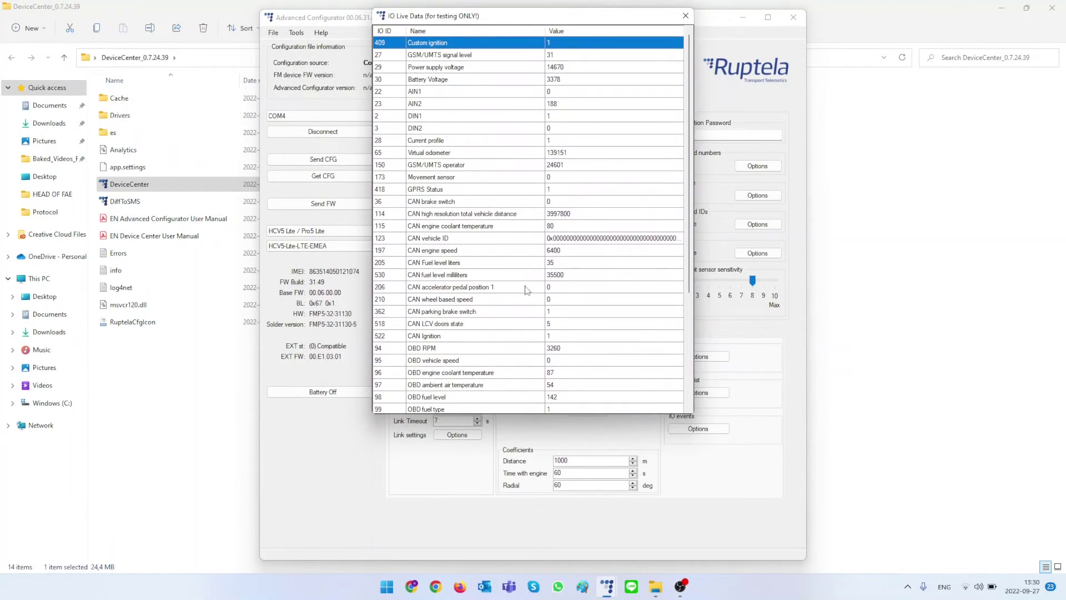
drag(537, 414, 540, 571)
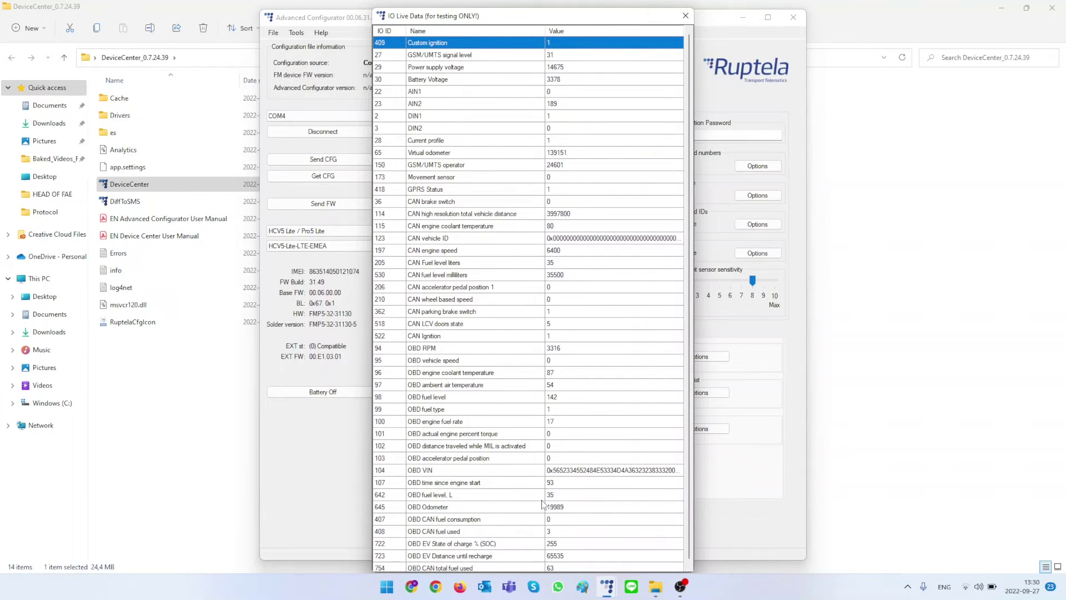
scroll(543, 504, down, 1)
Step: Highlight total vehicle distance, OBD odometer, CAN and OBD fuel level, and OBD VIN readings
click(566, 215)
click(550, 509)
click(561, 265)
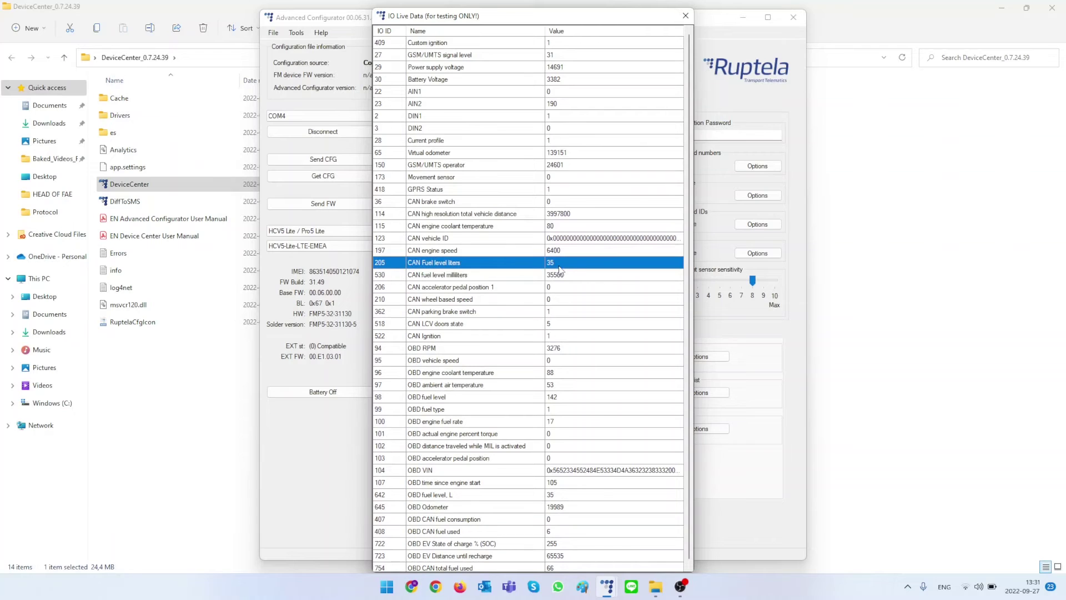
click(559, 497)
click(581, 473)
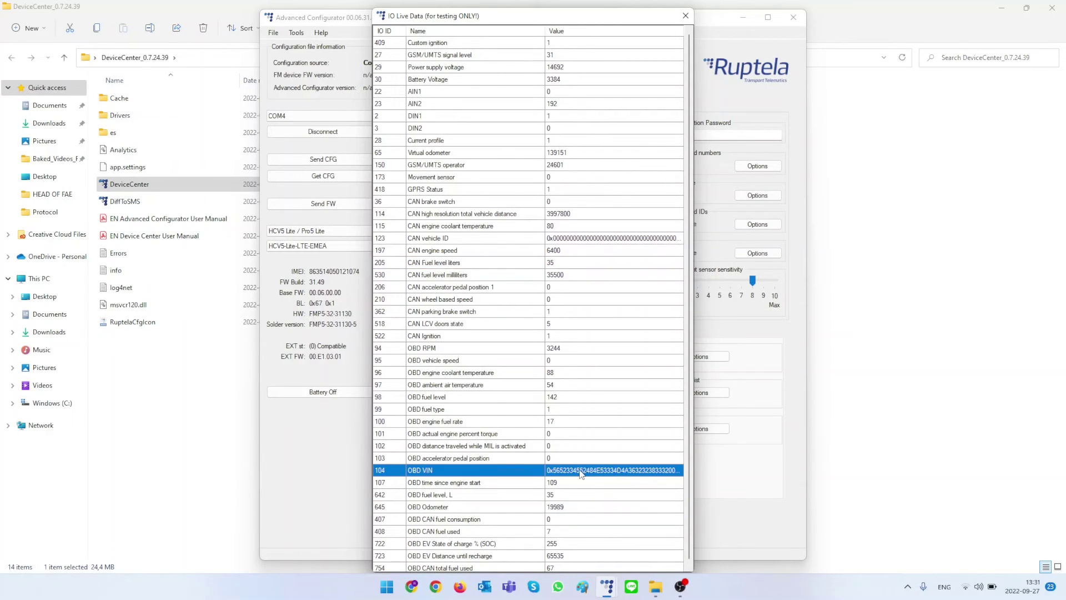